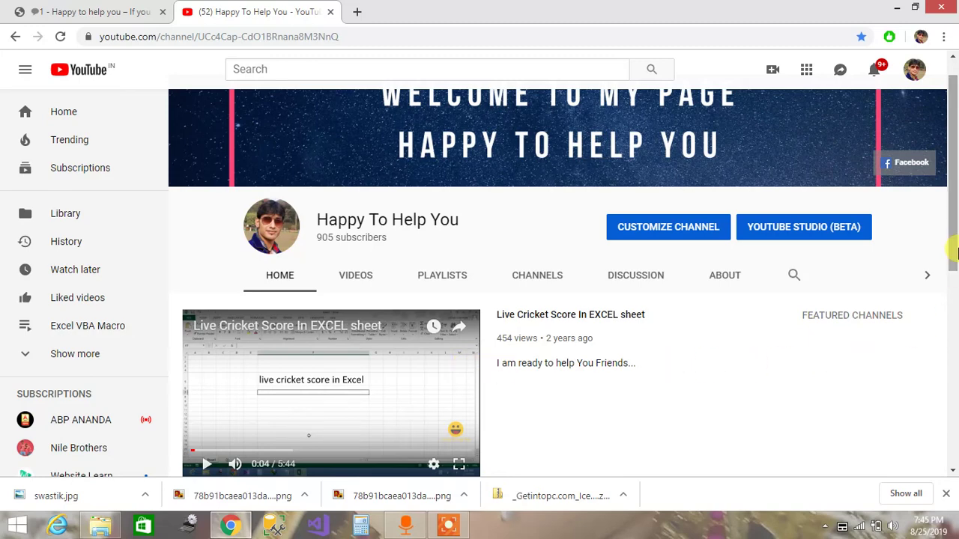
Open the demo.xlsm workbook from the New folder in File Explorer
left_click_drag(954, 246, 954, 217)
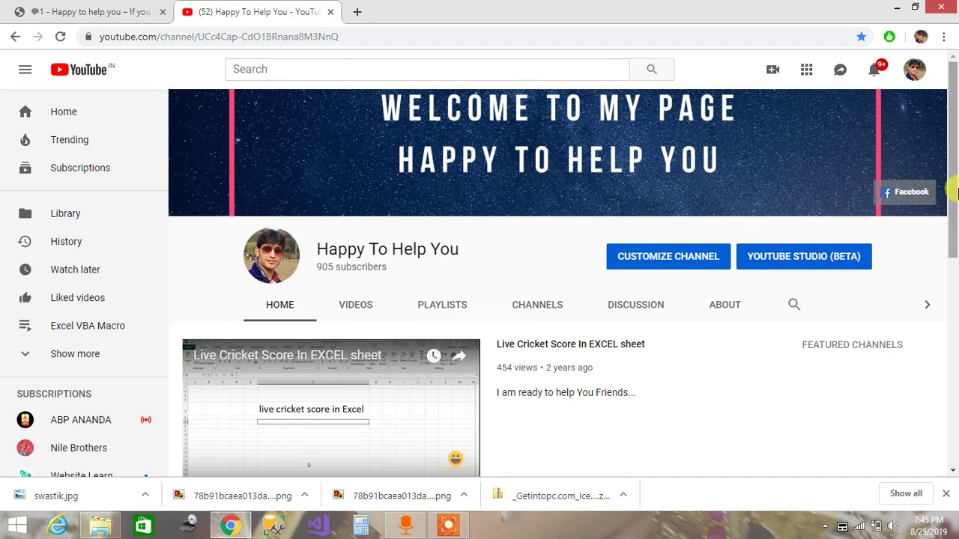
left_click_drag(951, 192, 950, 371)
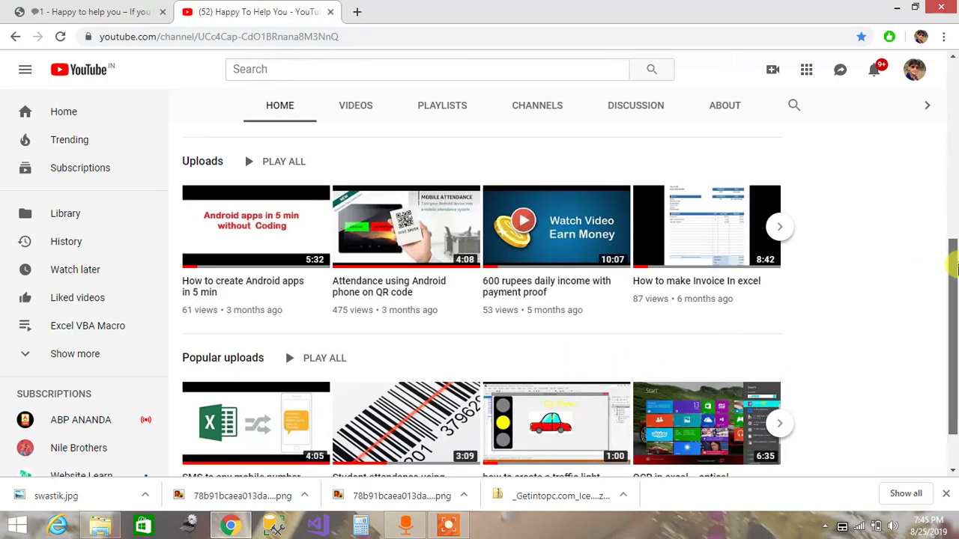
left_click_drag(951, 271, 950, 133)
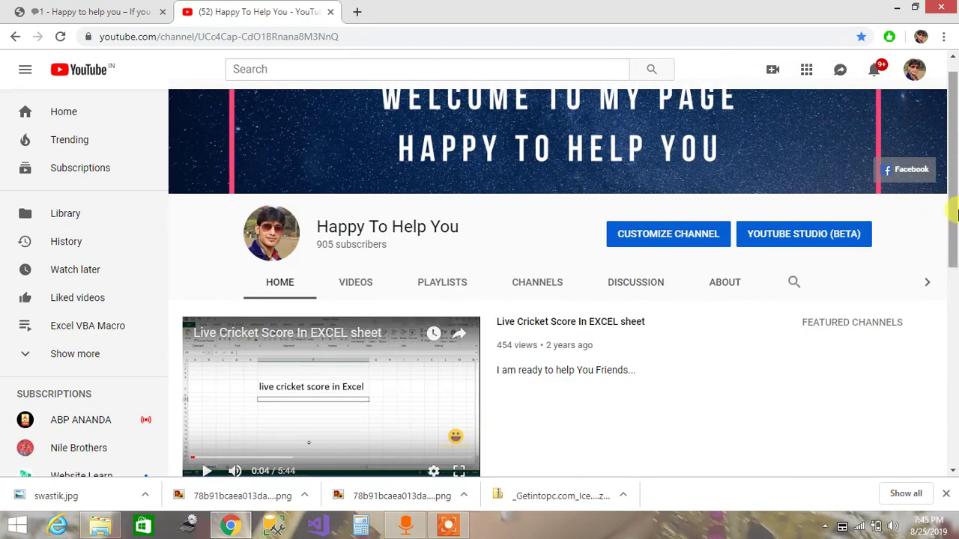
left_click_drag(951, 214, 952, 205)
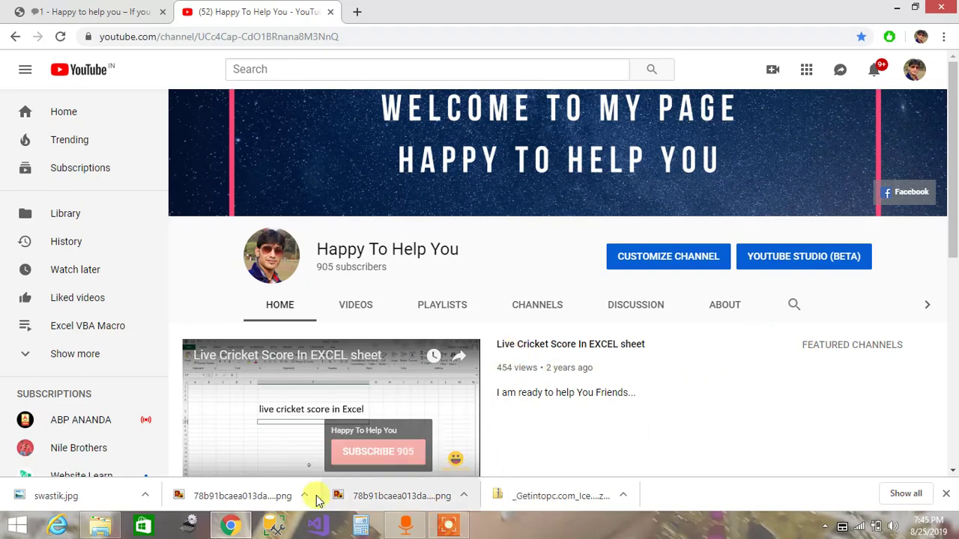
left_click(114, 529)
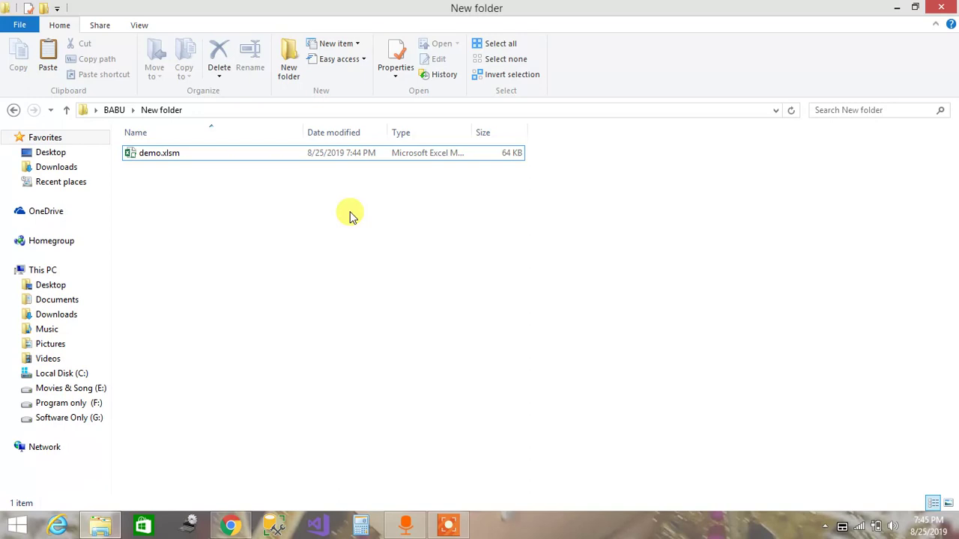
left_click(273, 158)
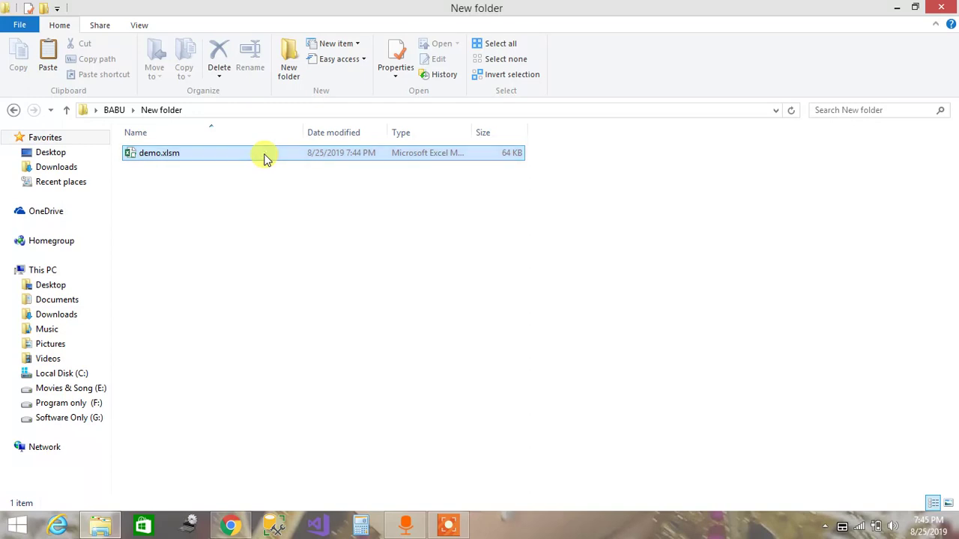
double_click(264, 157)
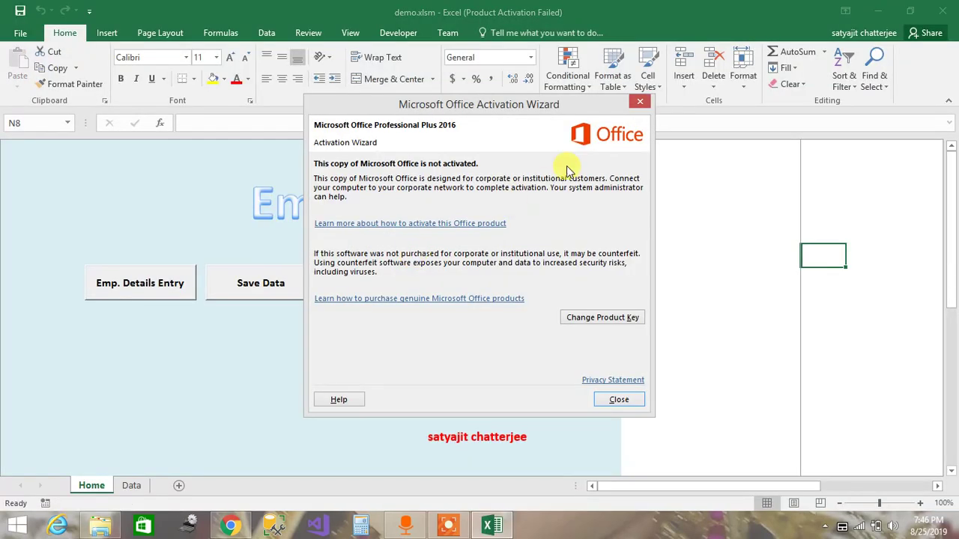
Dismiss the Office activation notice and clear the stray text from cell E1 on the Home sheet
left_click(639, 102)
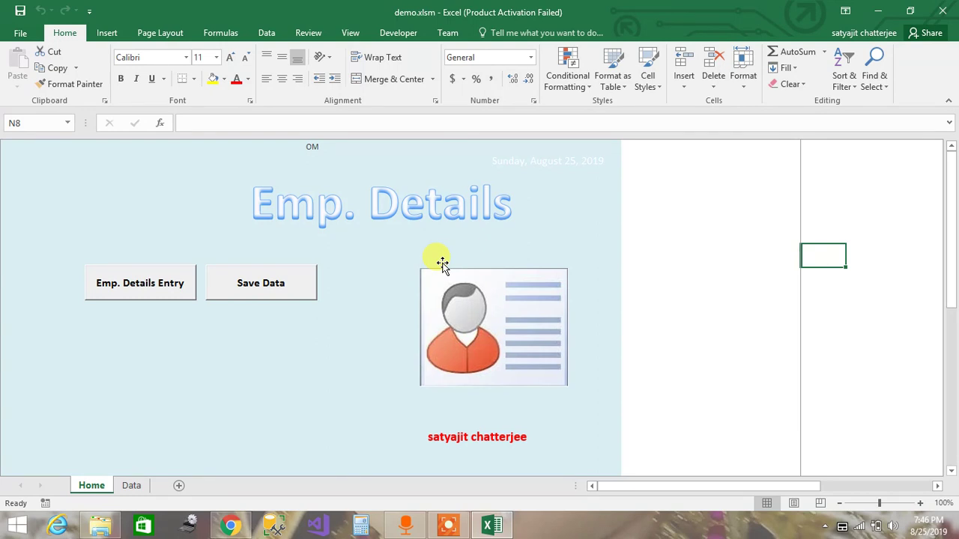
left_click(313, 150)
key("Delete")
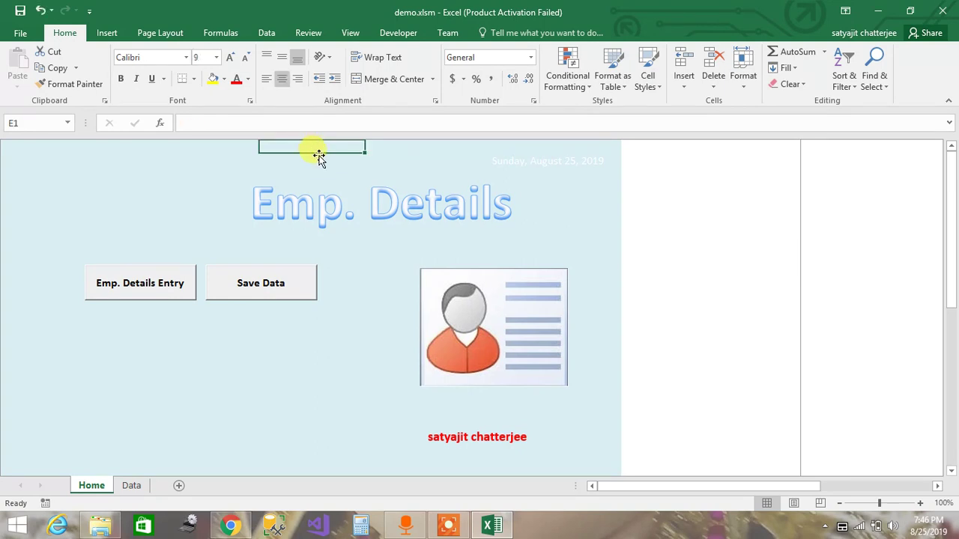
left_click(341, 179)
left_click(360, 282)
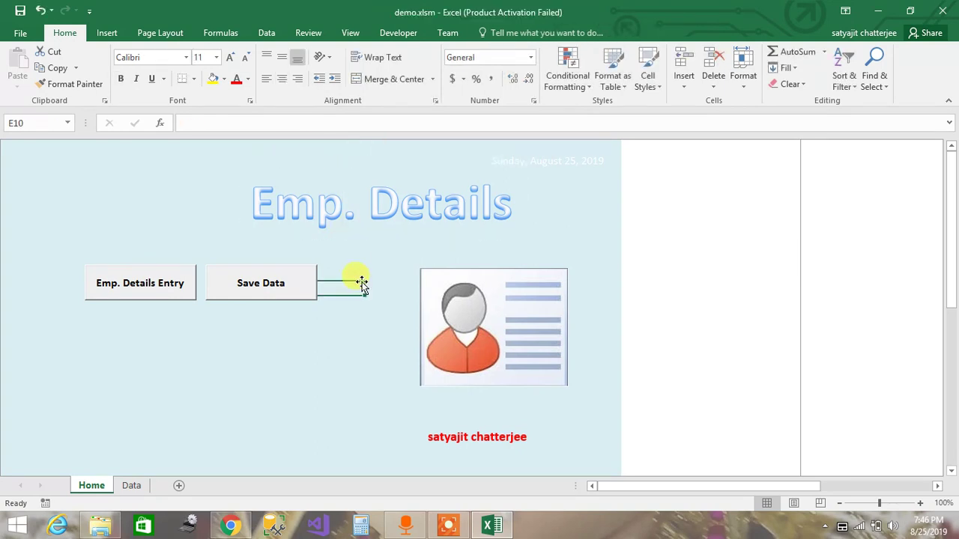
left_click(331, 367)
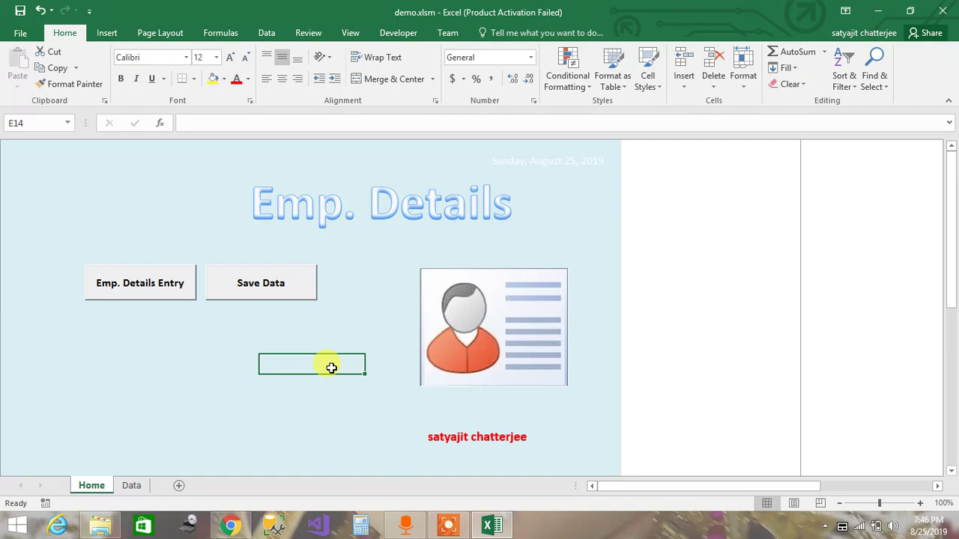
Open the Emp. Details Entry form and start a blank new employee record
left_click(142, 296)
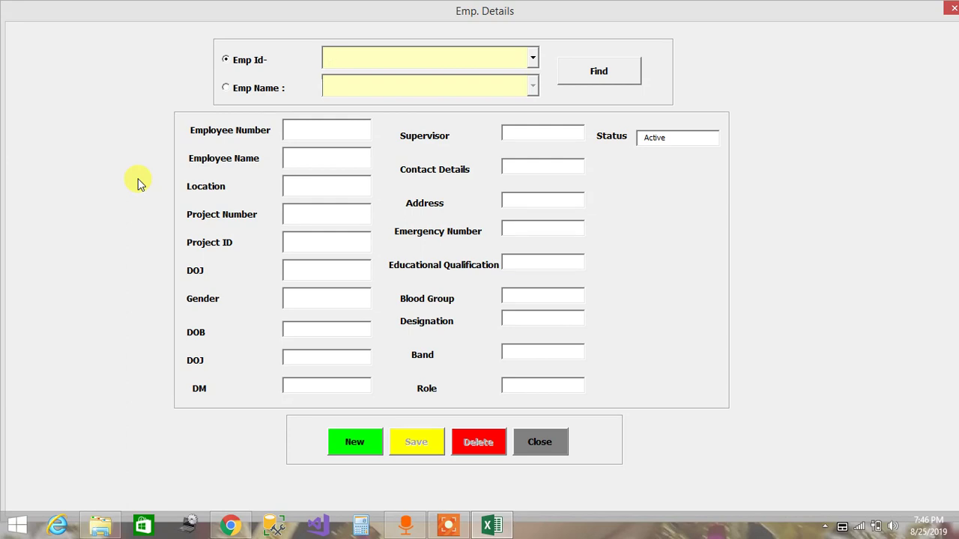
left_click(296, 139)
left_click(365, 445)
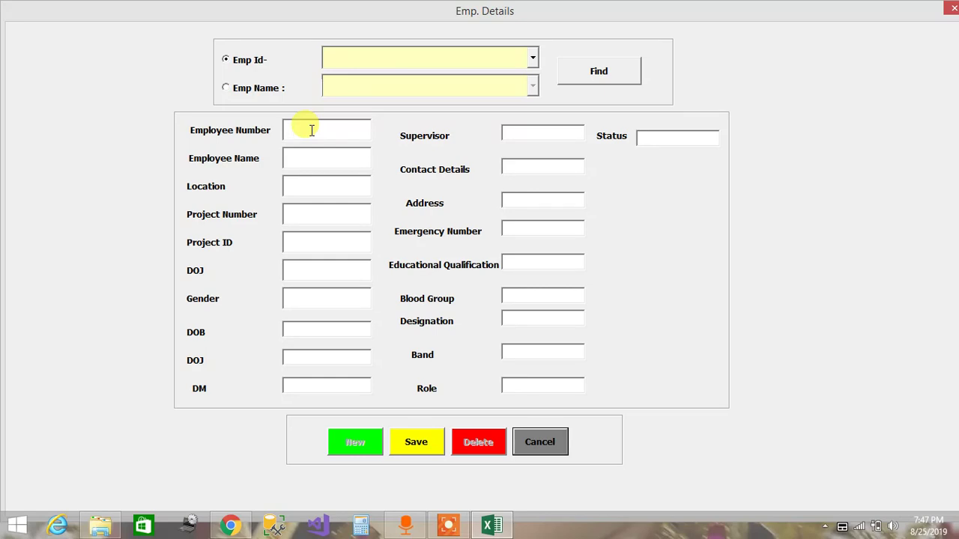
Enter employee number 123456, the employee's name, location kolkata, project 123, ID 145 and DOJ 02/02/2017
type("12")
type("345")
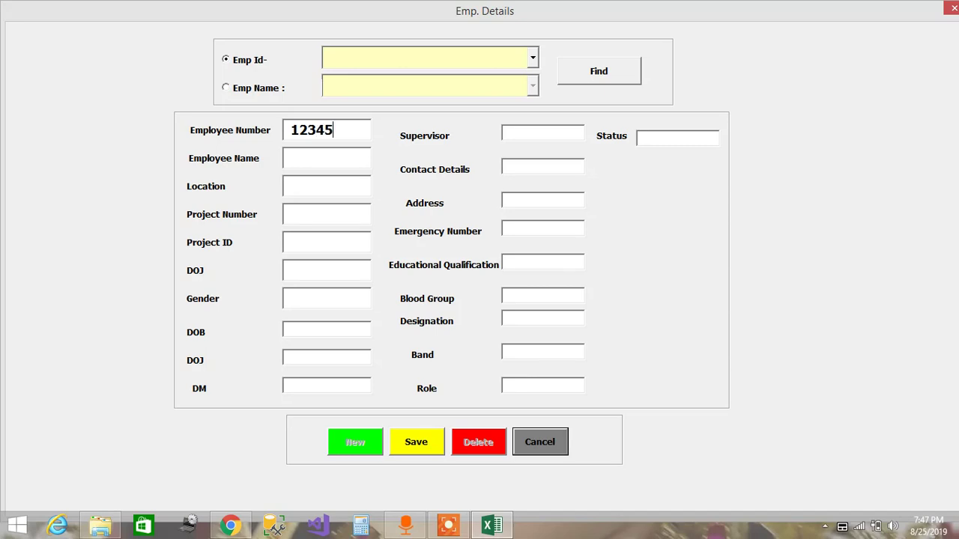
type("6")
left_click(292, 158)
type("satyajit")
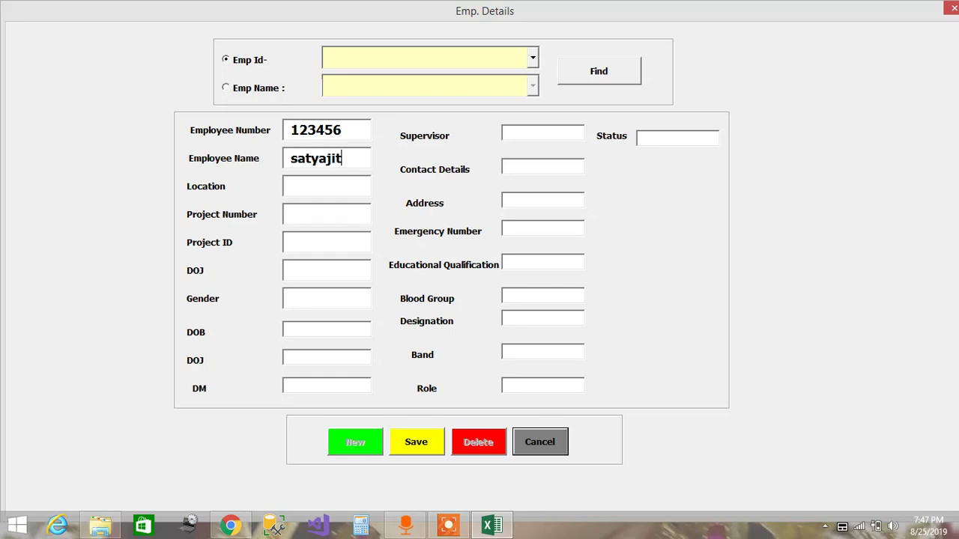
type("chatter")
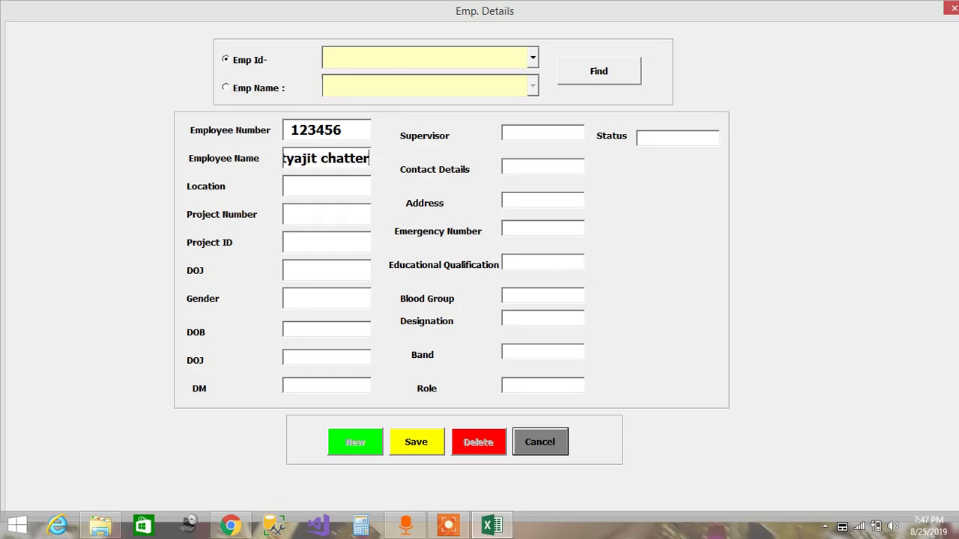
type("jee")
key("Tab")
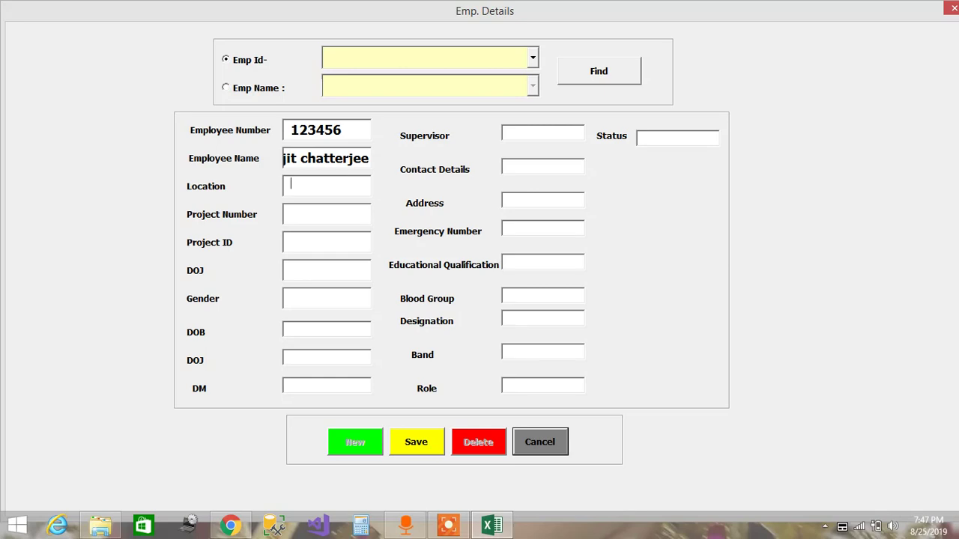
type("kolk")
type("ata")
key("Tab")
type("123")
key("Tab")
type("145")
key("Tab")
type("02/")
type("02/201")
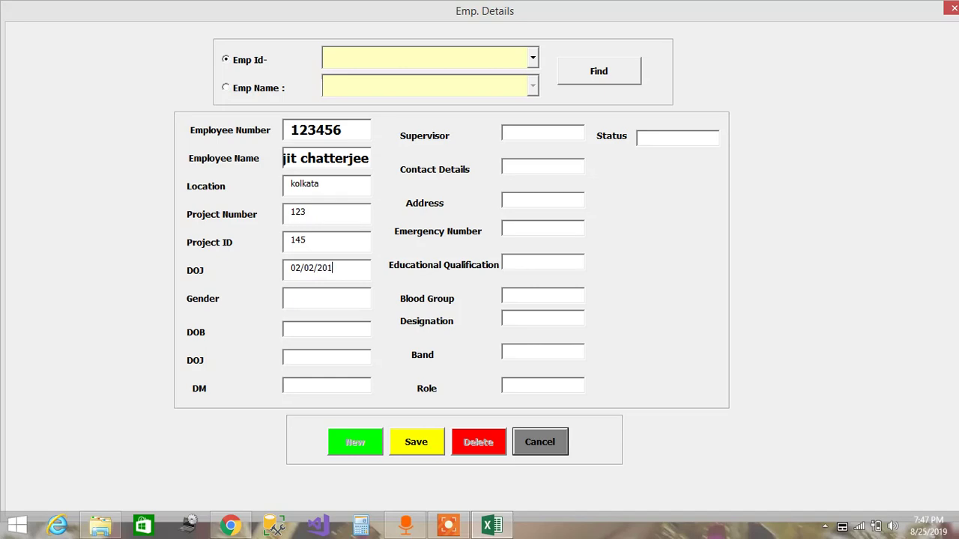
type("7")
Enter gender Male, the 1998 date of birth, the second 2017 join date and the DM
left_click(299, 298)
type("Male")
left_click(292, 330)
type("22/02/")
key("BackSpace")
key("BackSpace")
type("2/")
type("1998")
type("028")
key("BackSpace")
type("/")
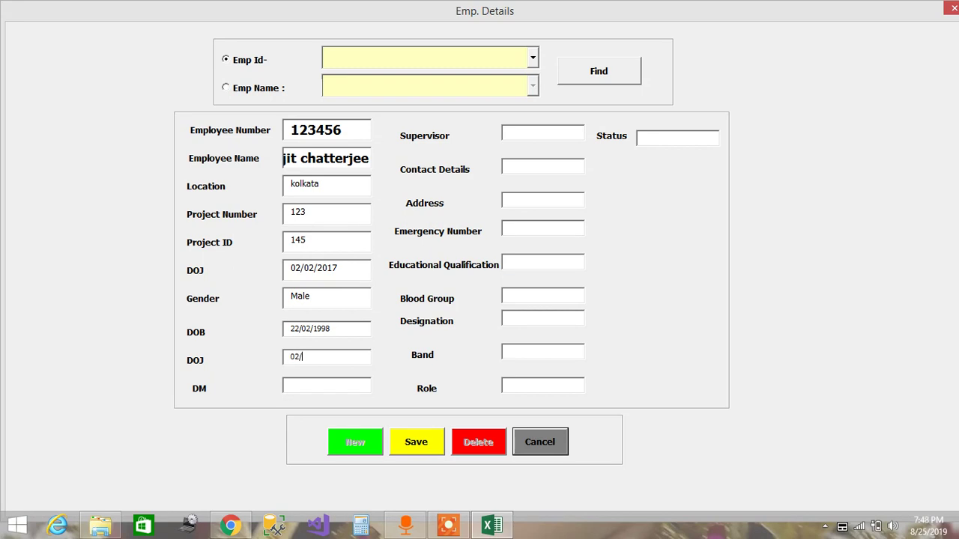
type("02/")
key("BackSpace")
type("3")
type("/")
type("2017")
type("x")
type("z")
Fill in supervisor xvb, the contact number, address kolkata and the emergency number
left_click(543, 132)
type("xvb")
left_click(542, 166)
type("912678")
key("BackSpace")
key("BackSpace")
key("BackSpace")
key("BackSpace")
key("BackSpace")
key("BackSpace")
type("12346")
type("789")
left_click(524, 199)
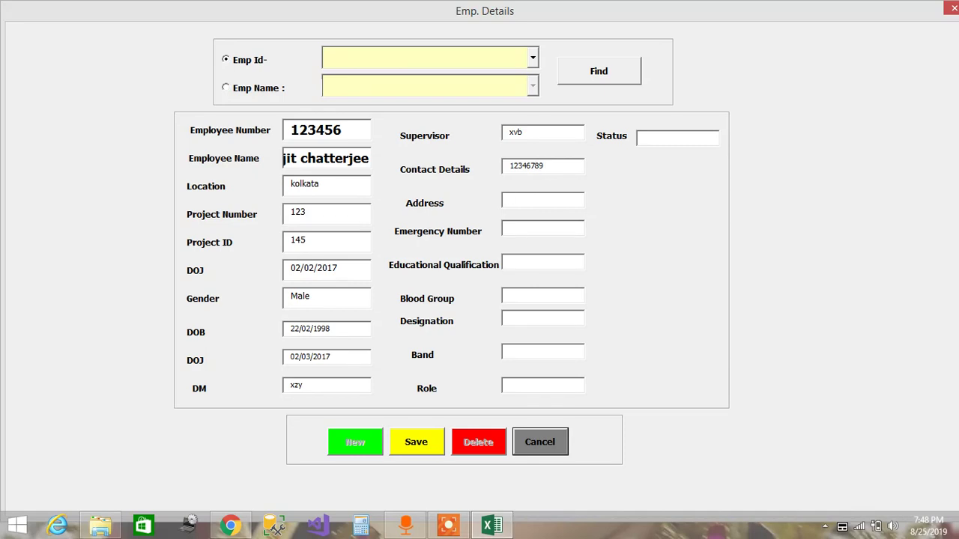
type("kolka")
key("BackSpace")
key("BackSpace")
Enter qualification BA, designation xby, band A and role xby
key("BackSpace")
key("BackSpace")
key("BackSpace")
type("kol")
type("kata")
type("B+")
left_click(510, 227)
type("12345689")
left_click(510, 262)
type("B")
type("a")
left_click(510, 317)
double_click(513, 262)
key("BackSpace")
type("BA")
left_click(510, 318)
type("xby")
type("A")
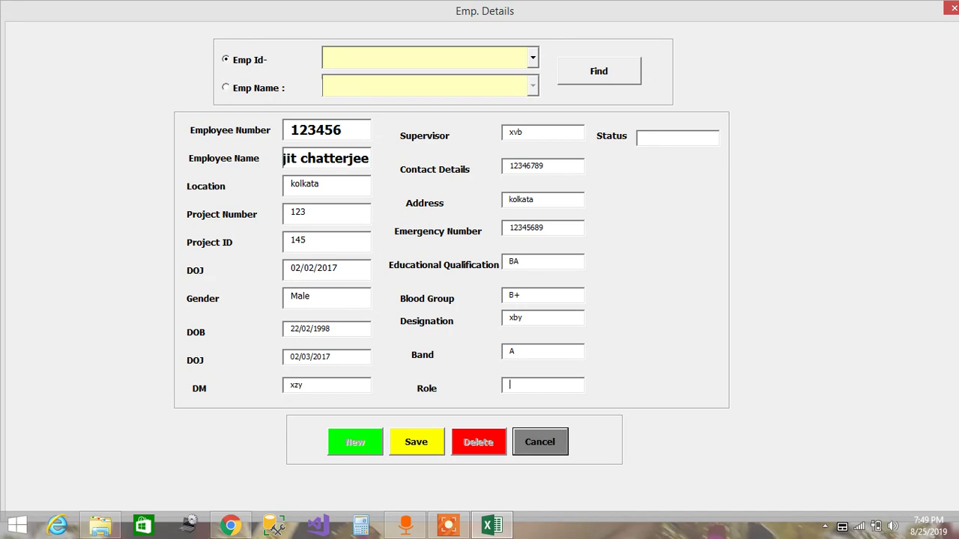
type("xby")
Set Status to Active, save the new employee record and close the Emp. Details form
left_click(677, 137)
type("Act")
type("ive")
left_click(416, 442)
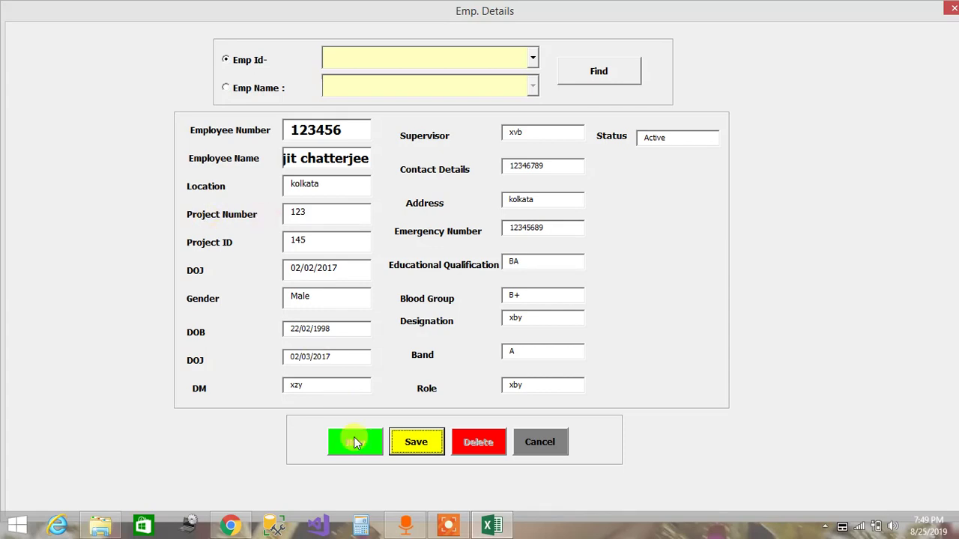
left_click(410, 448)
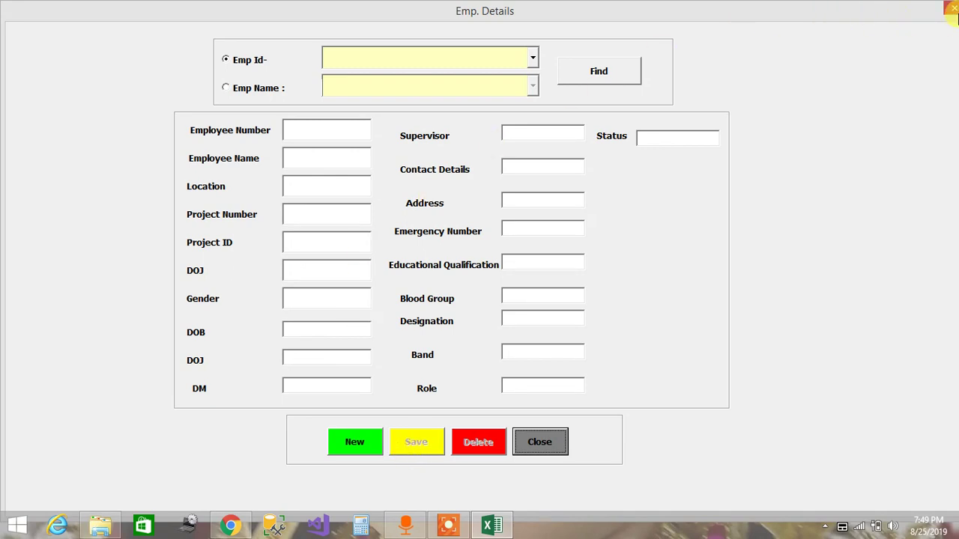
left_click(552, 447)
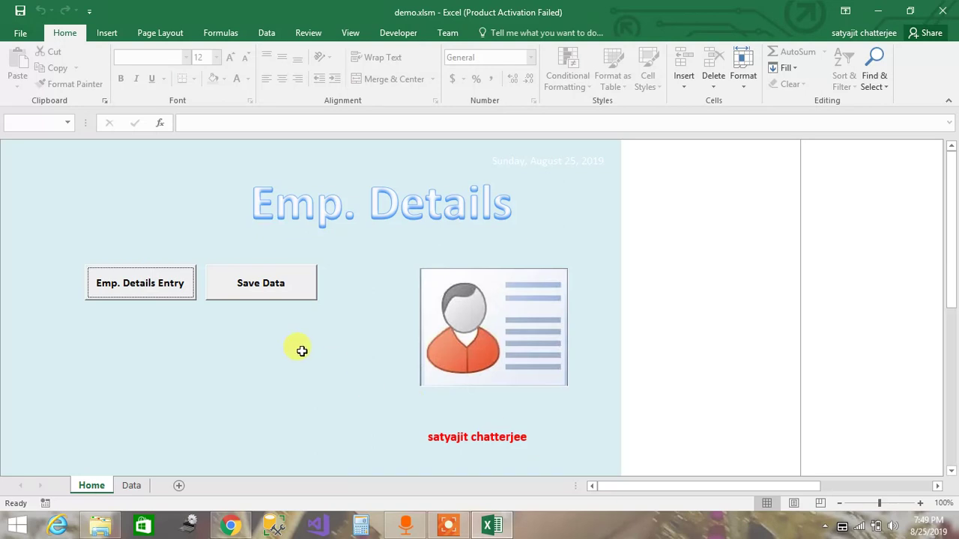
Reopen the form, load the saved employee by name search, then decline its deletion with No
left_click(164, 288)
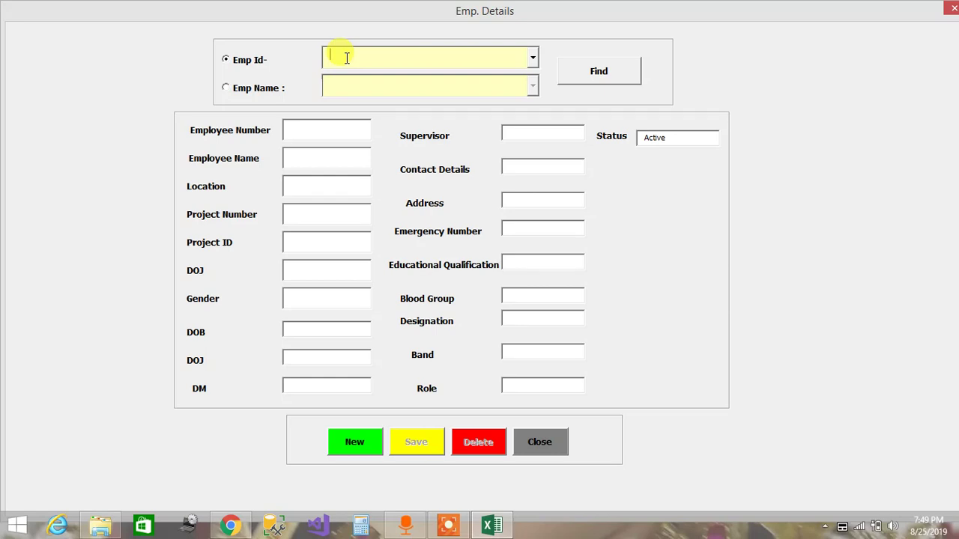
type("1")
key("BackSpace")
key("BackSpace")
left_click(226, 89)
left_click(343, 83)
type("sat")
key("Tab")
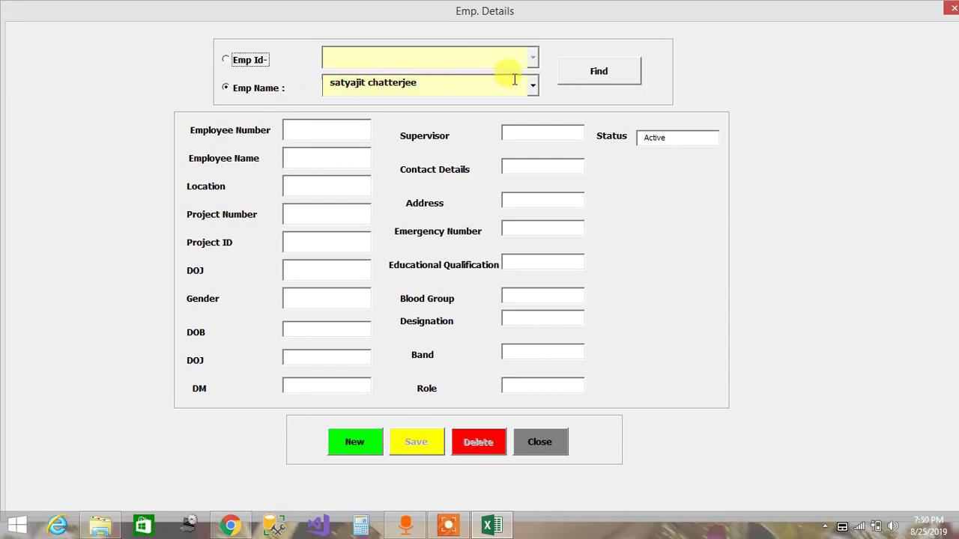
left_click(560, 72)
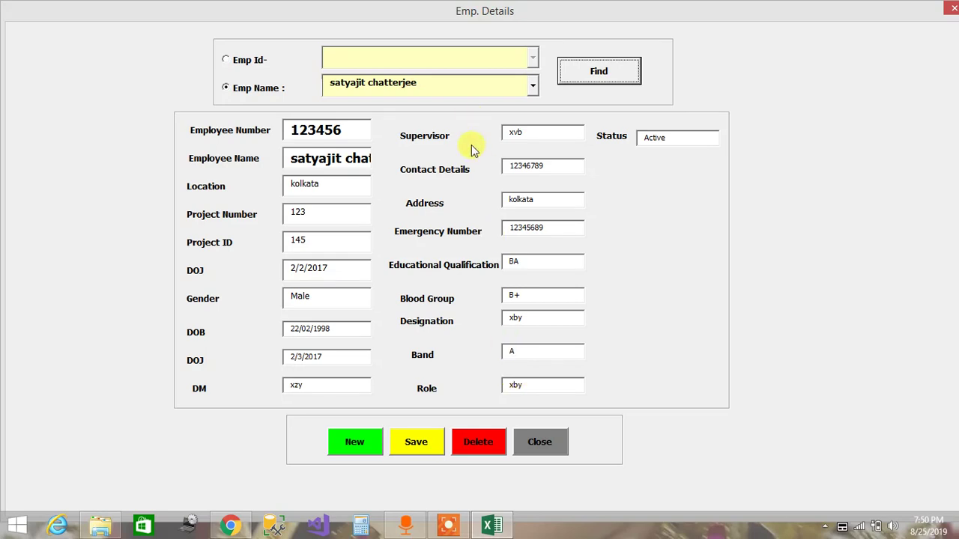
left_click(475, 450)
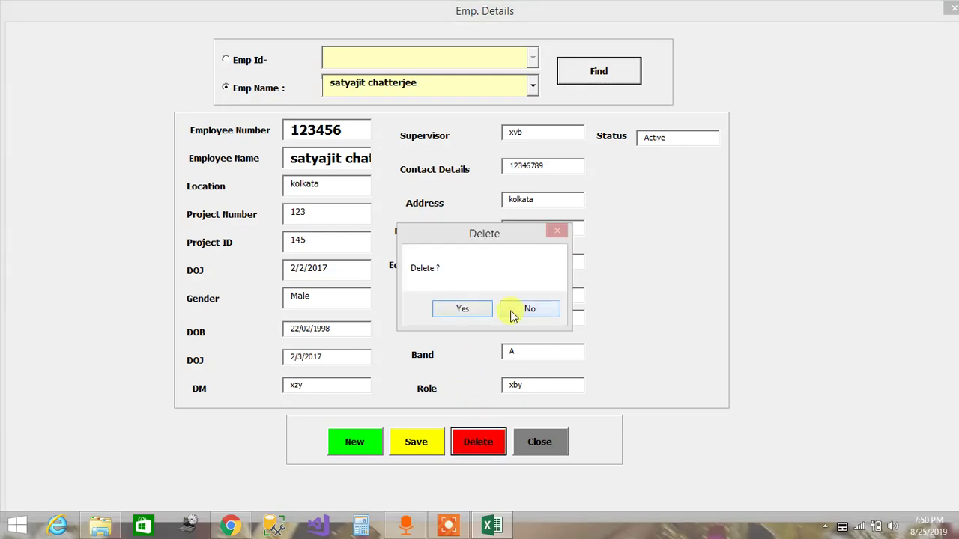
left_click(529, 310)
left_click(544, 445)
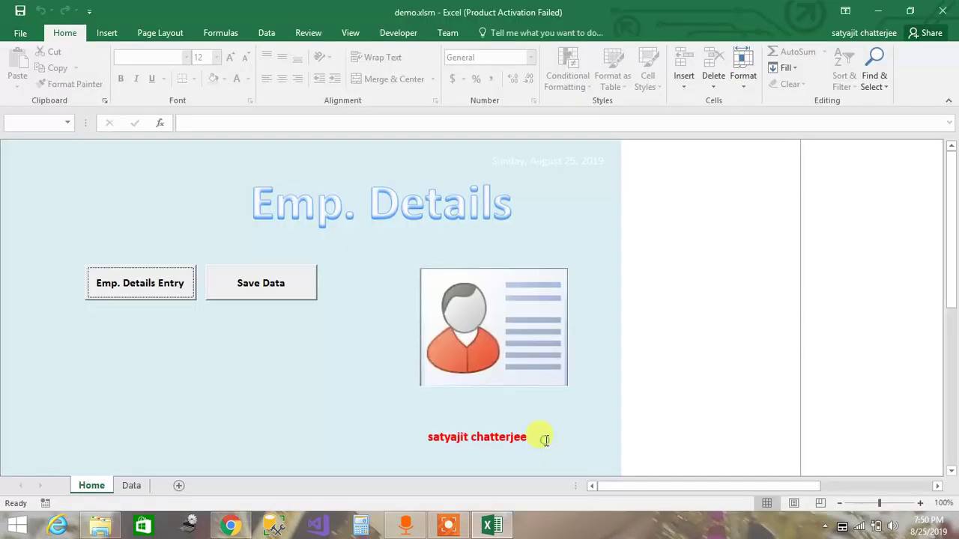
left_click(131, 486)
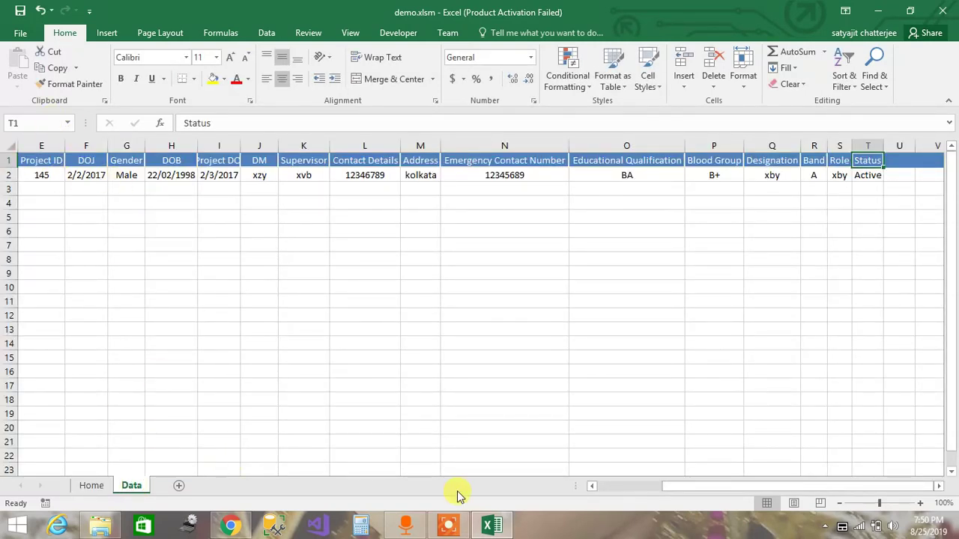
left_click(627, 489)
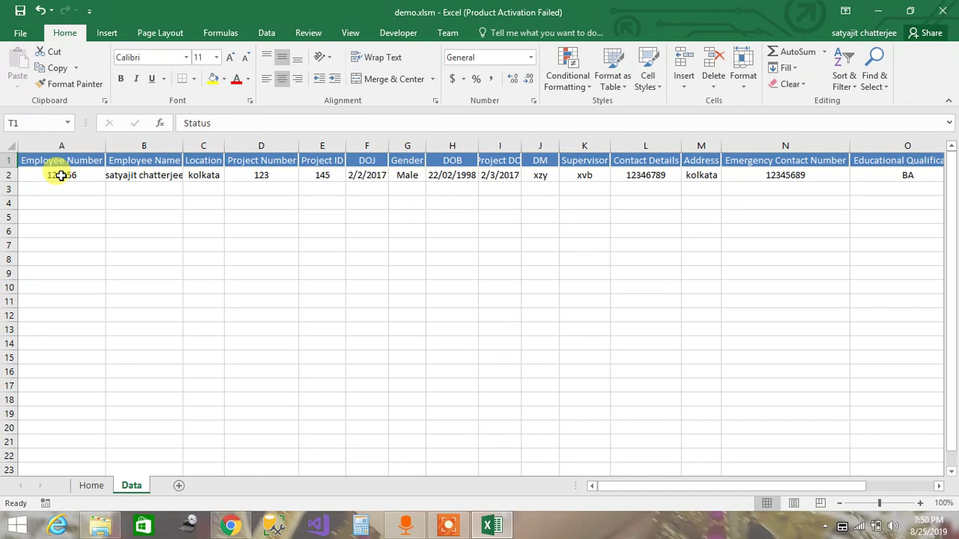
left_click(90, 485)
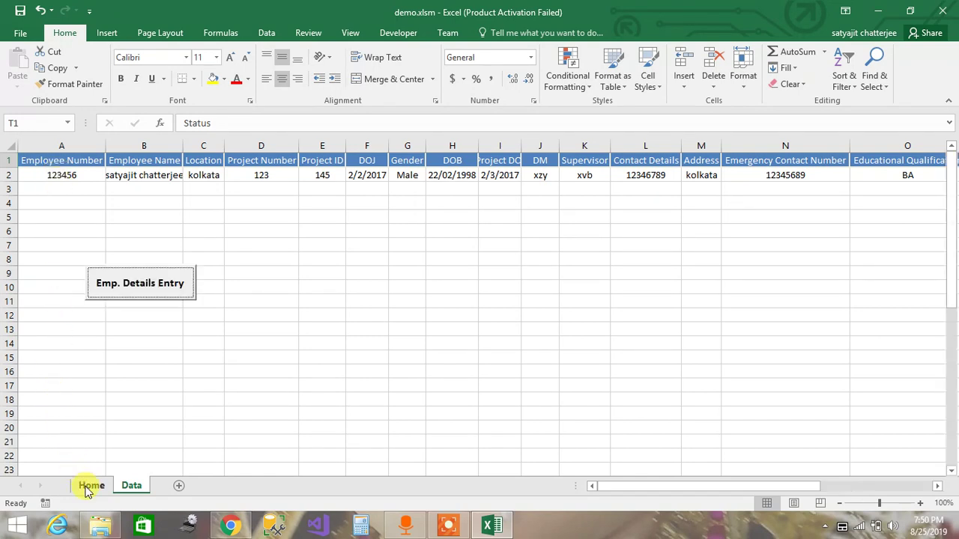
Look up employee 123456 by Emp Id and delete the record, confirming with Yes
left_click(147, 283)
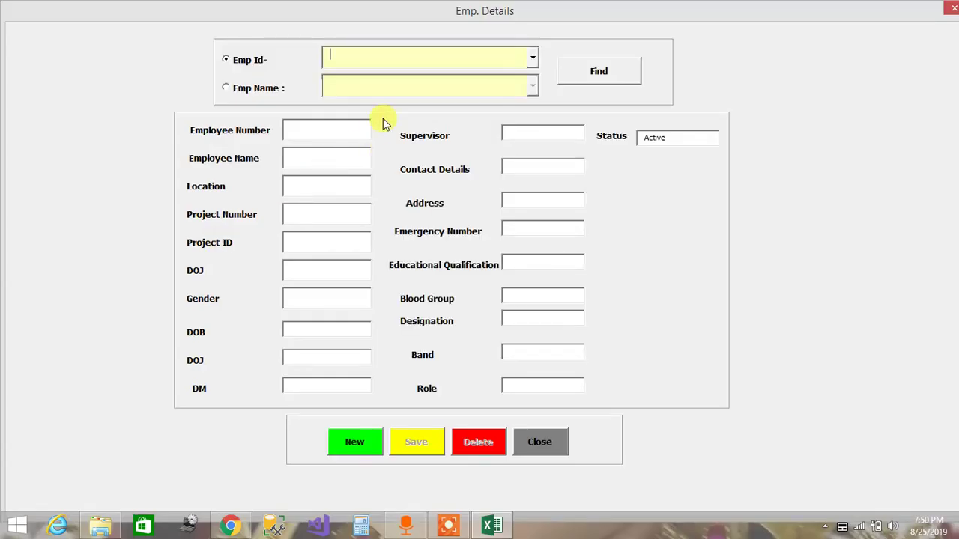
left_click(226, 87)
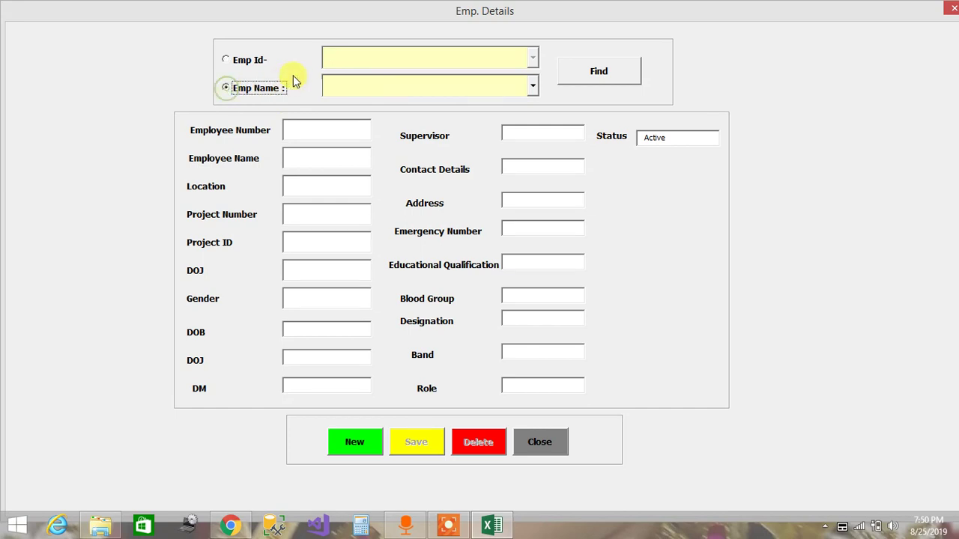
left_click(236, 63)
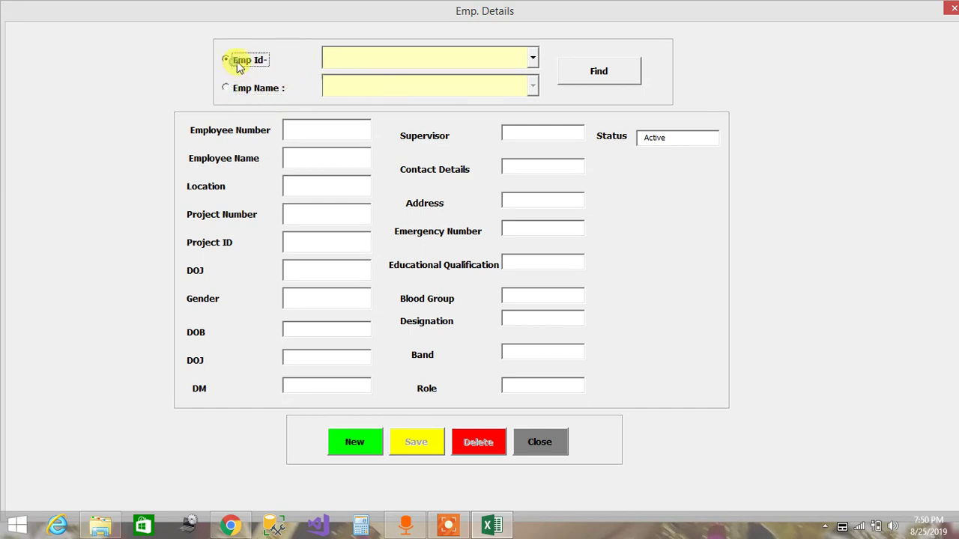
left_click(342, 55)
type("123456")
key("Tab")
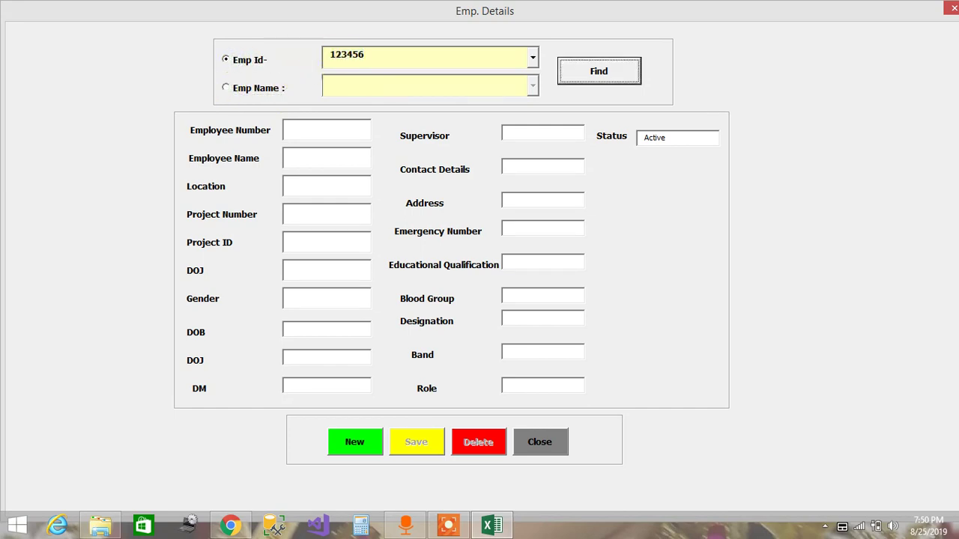
left_click(596, 72)
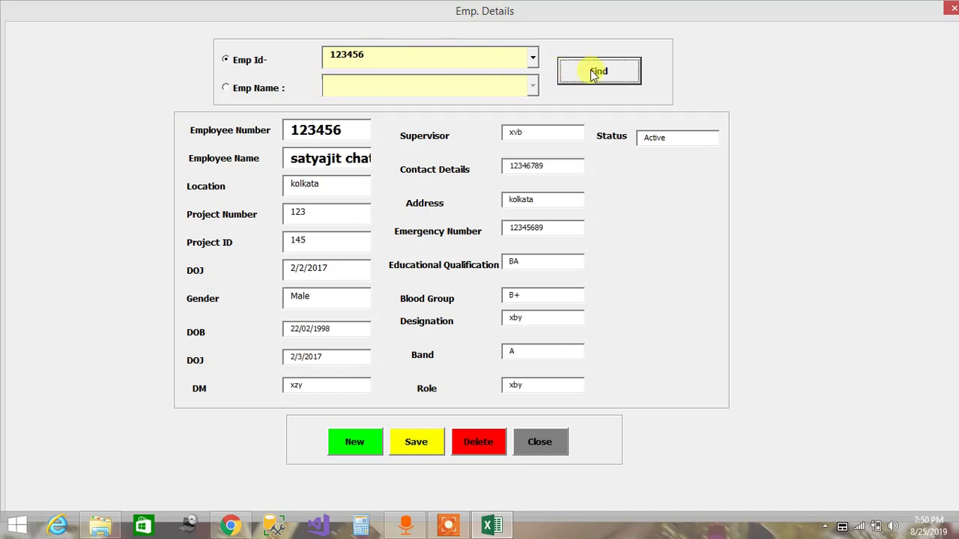
left_click(480, 445)
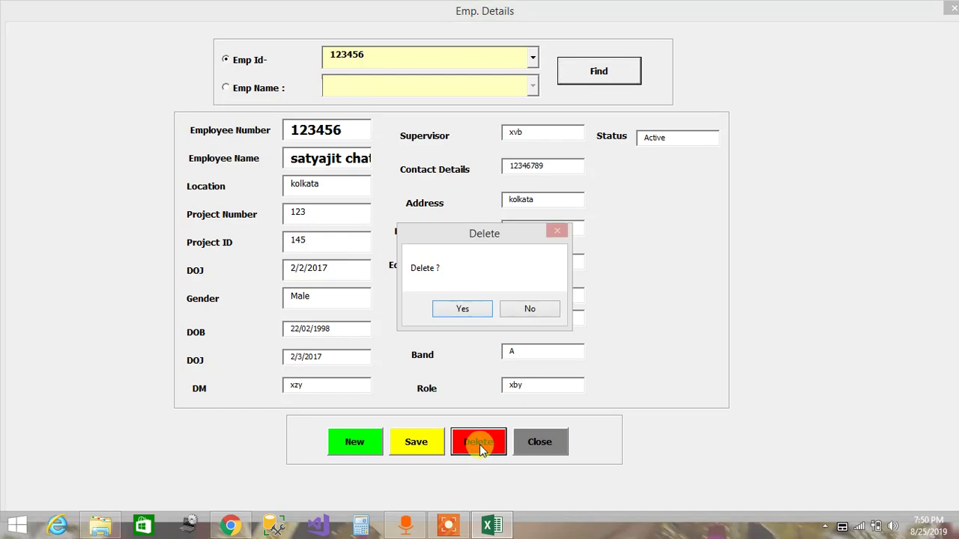
left_click(463, 309)
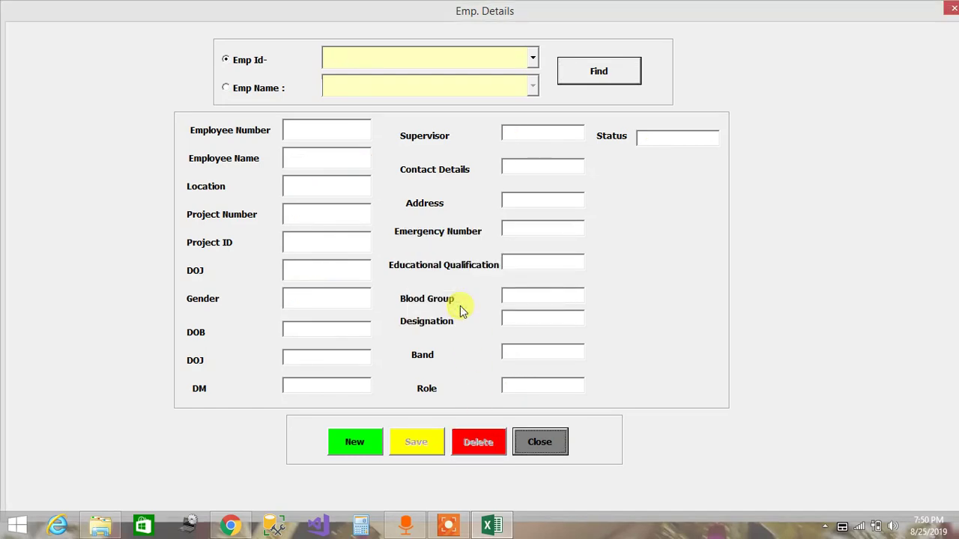
Search by employee name to confirm the deleted employee is no longer found
left_click(262, 88)
left_click(327, 81)
type("satyajit chatterjee")
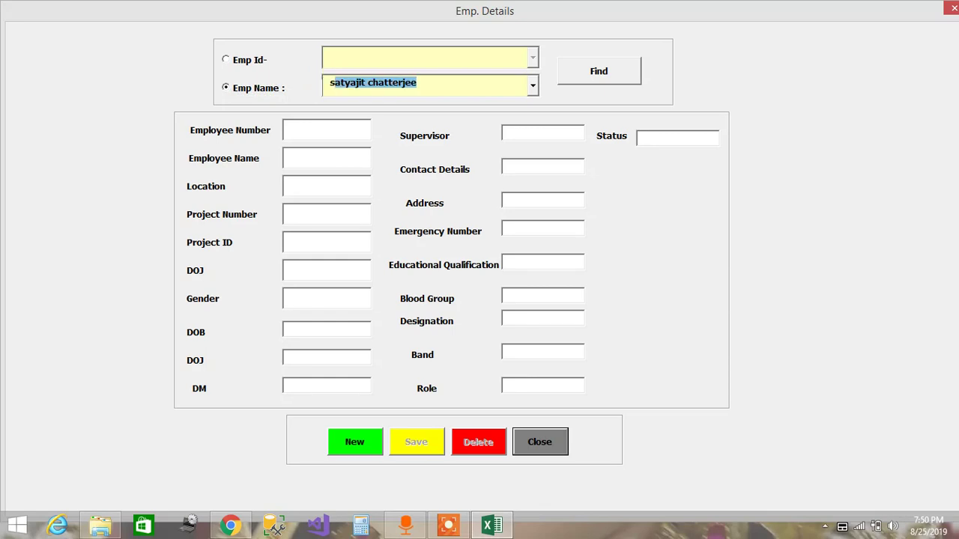
left_click(468, 84)
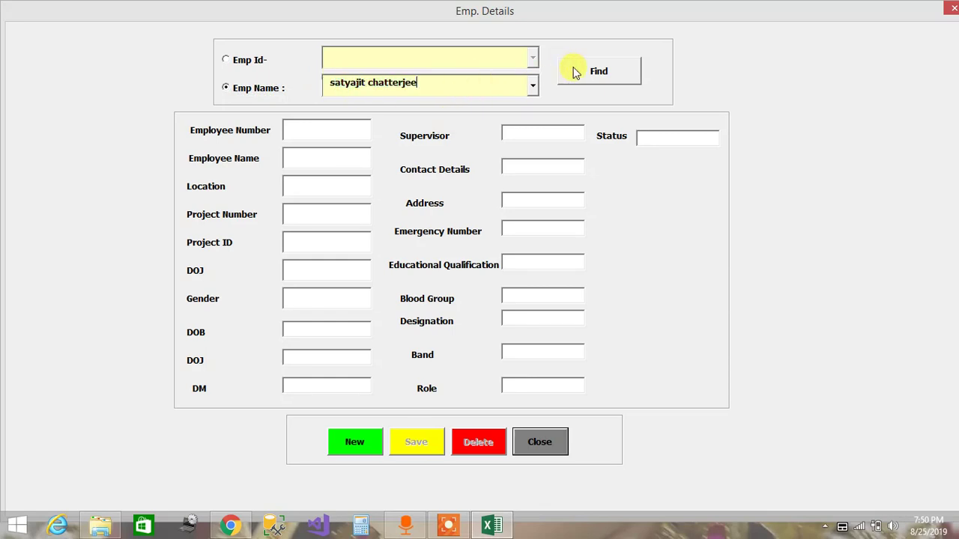
left_click(589, 69)
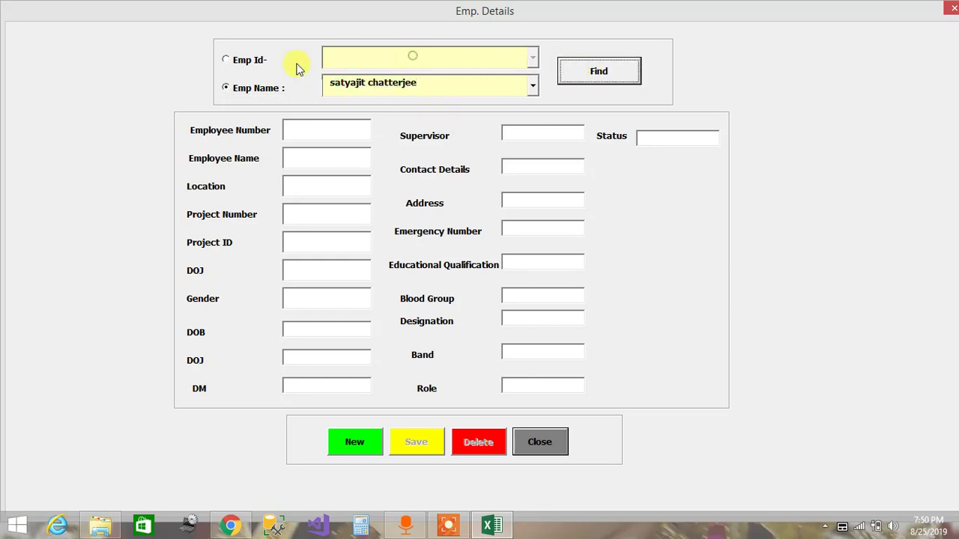
Switch the lookup back to Emp Id and enter a different employee ID
left_click(226, 59)
left_click(325, 60)
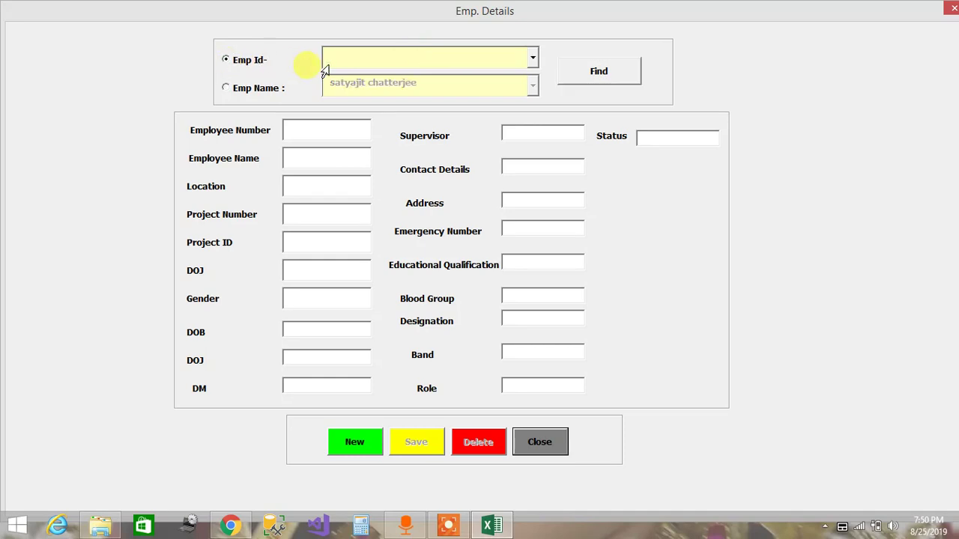
type("23")
key("BackSpace")
key("BackSpace")
type("1")
type("3")
Close the form, verify the Data sheet is empty, return to Home, then bring up Chrome's YouTube channel
left_click(556, 444)
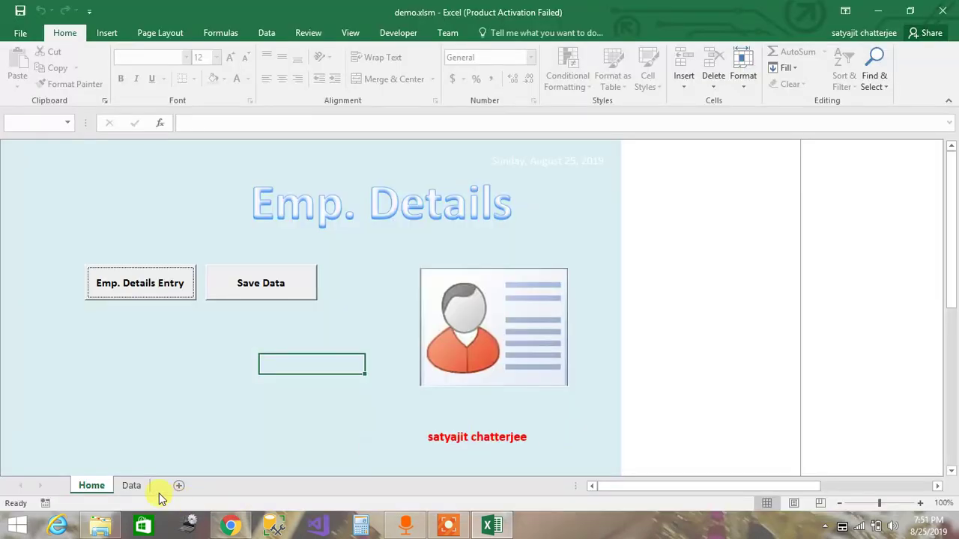
left_click(131, 485)
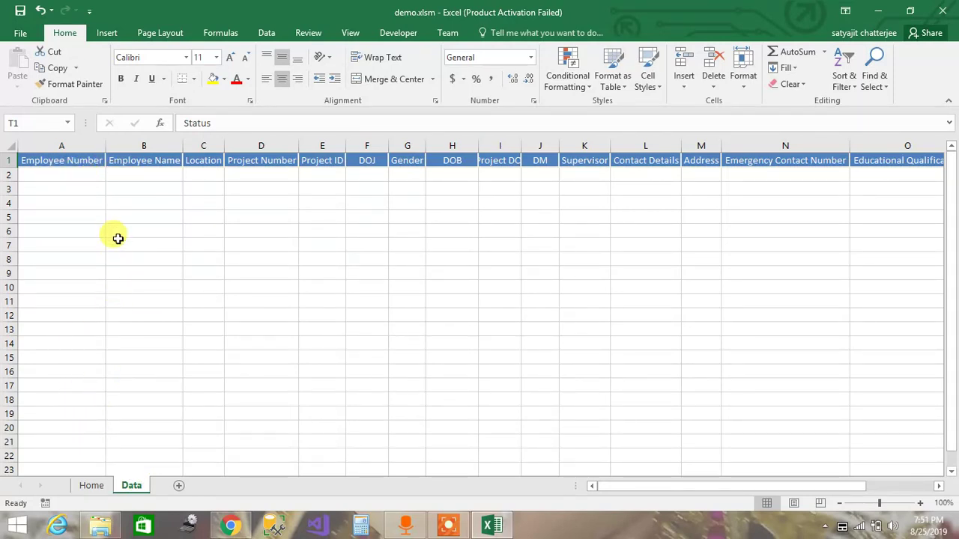
left_click(90, 487)
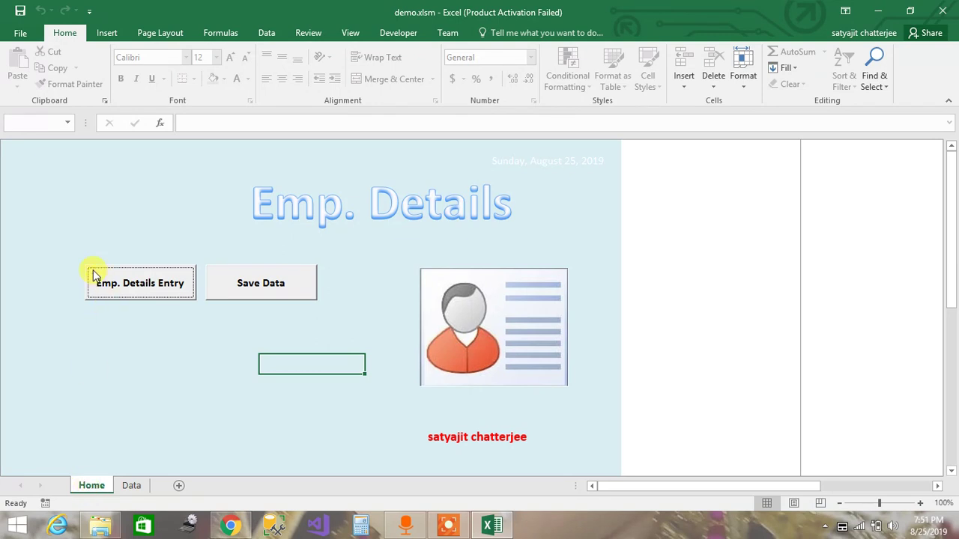
left_click(341, 280)
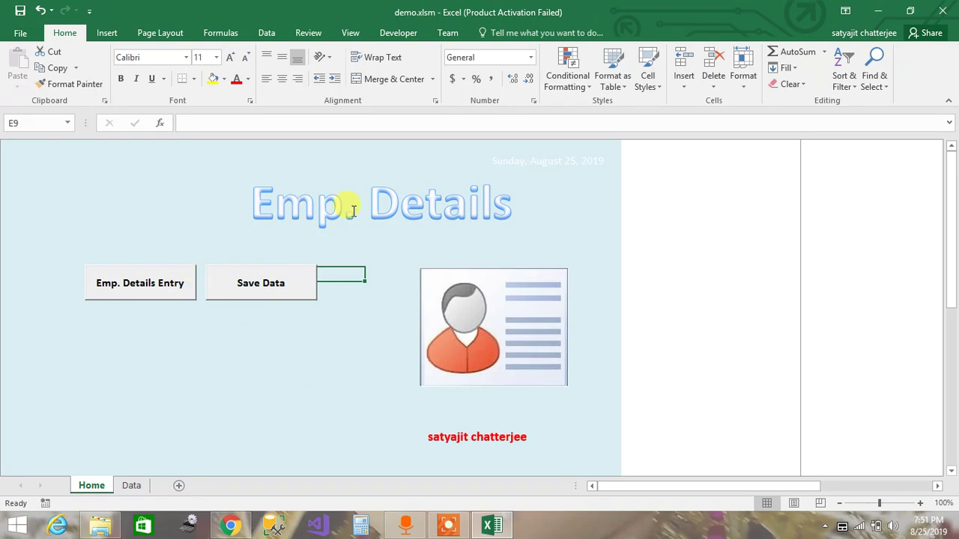
type(".")
left_click(334, 377)
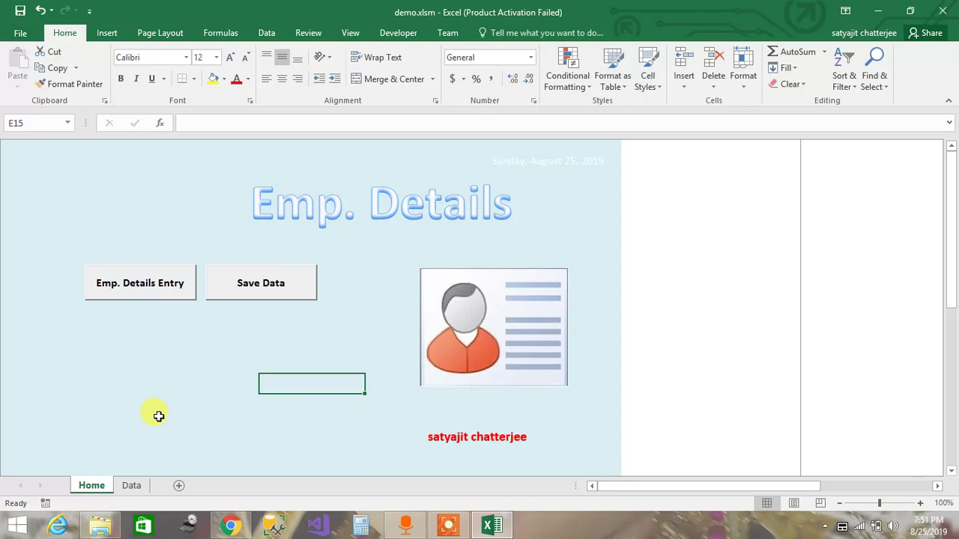
left_click(230, 525)
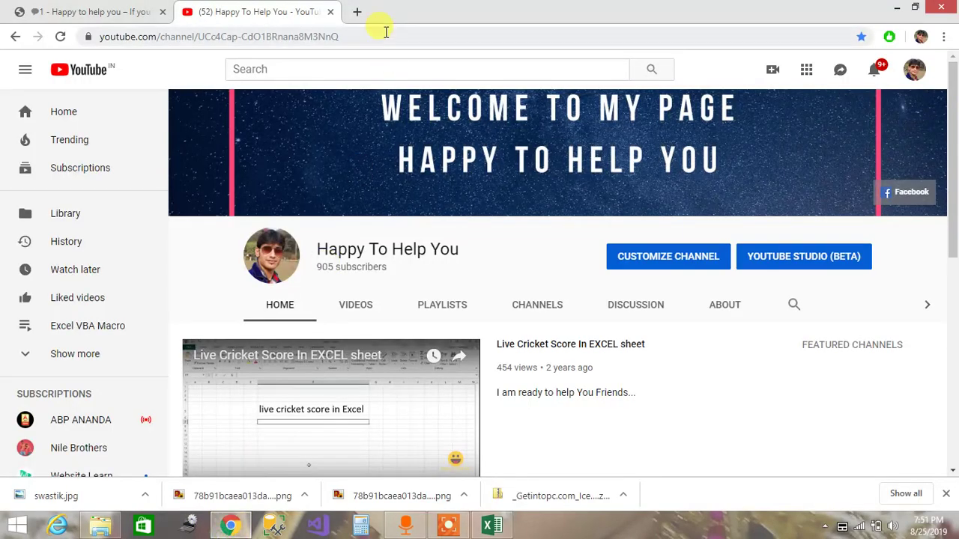
Switch from YouTube to the happy2helpu.in website tab
left_click(113, 9)
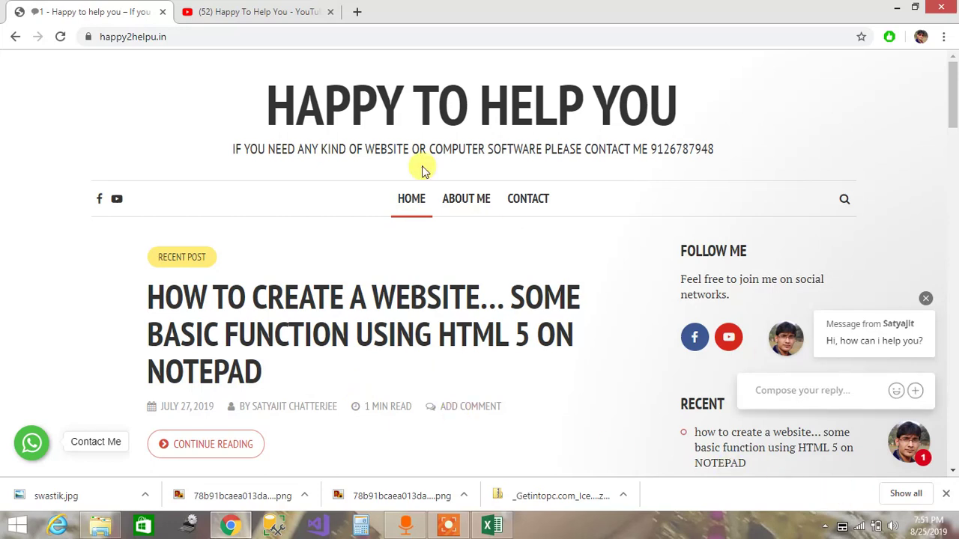
Select the happy2helpu.in address in the browser's address bar
left_click(210, 36)
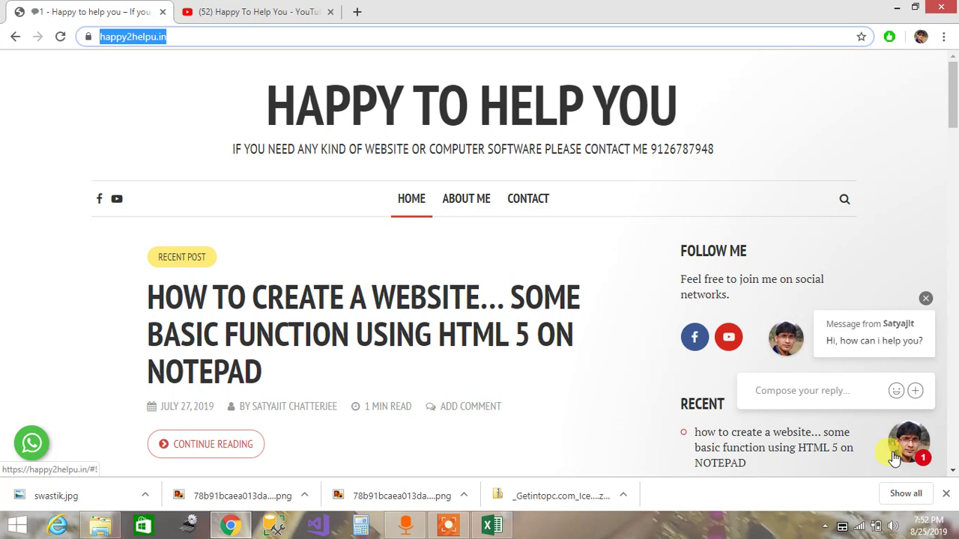
left_click(277, 9)
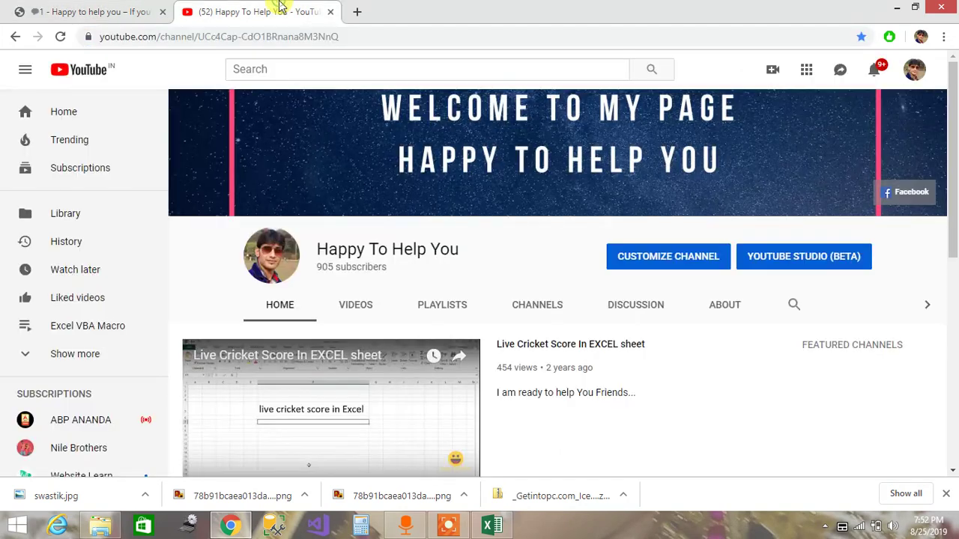